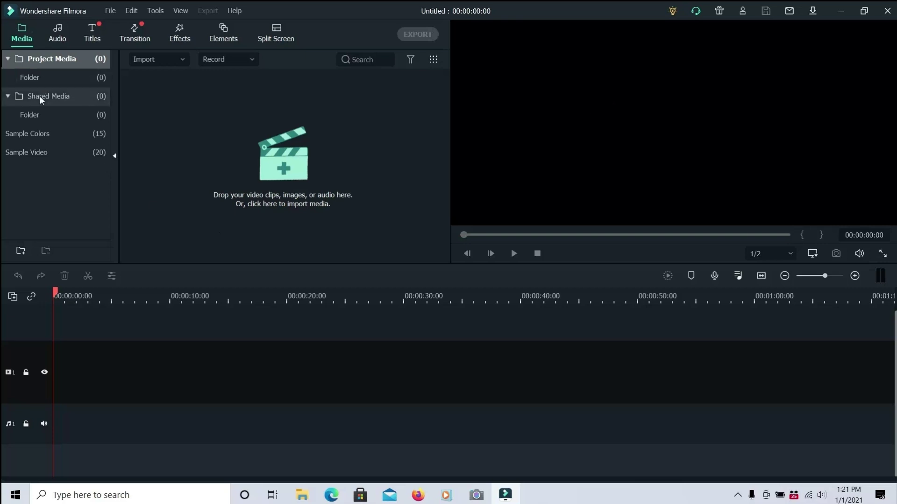
- Place the Green sample color at the start of the first video track
left_click(32, 138)
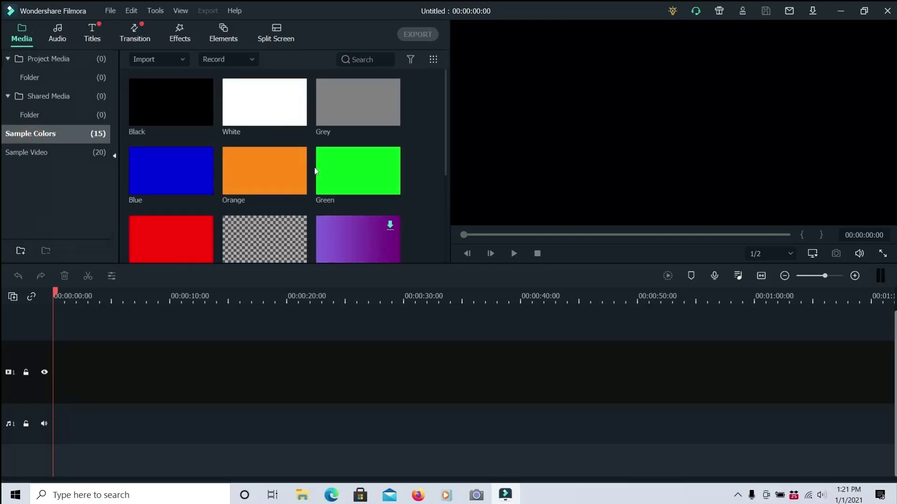
left_click(346, 168)
left_click_drag(346, 166, 54, 469)
left_click_drag(52, 402, 52, 403)
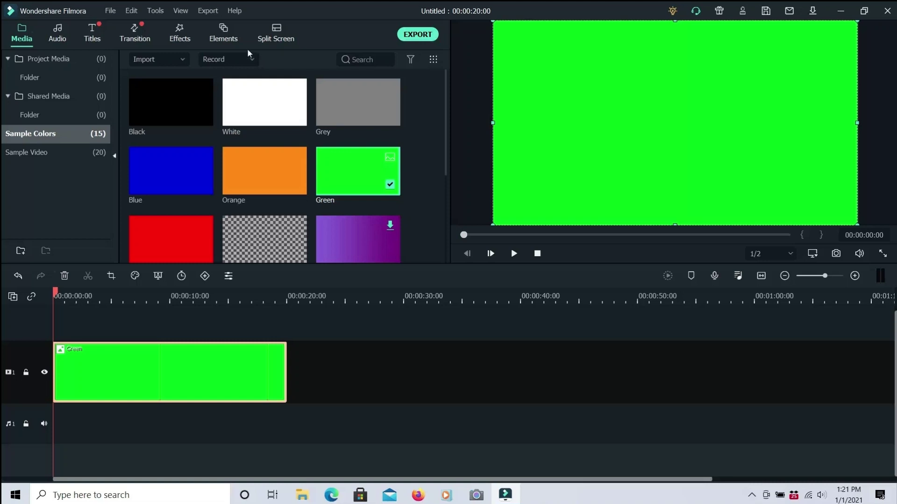
- Add the Kung Fu Heat 2 element from the Martial Arts Pack at the start of the track above the green clip
left_click(225, 29)
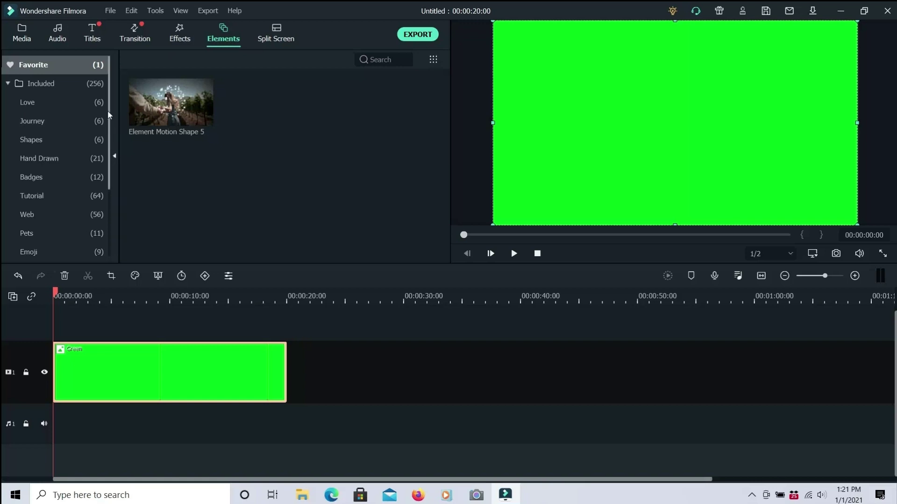
left_click_drag(111, 118, 111, 182)
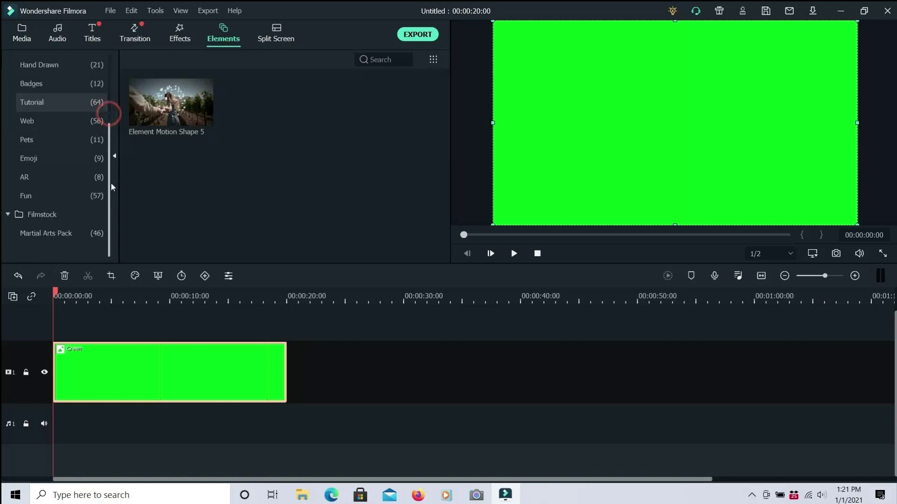
left_click(50, 235)
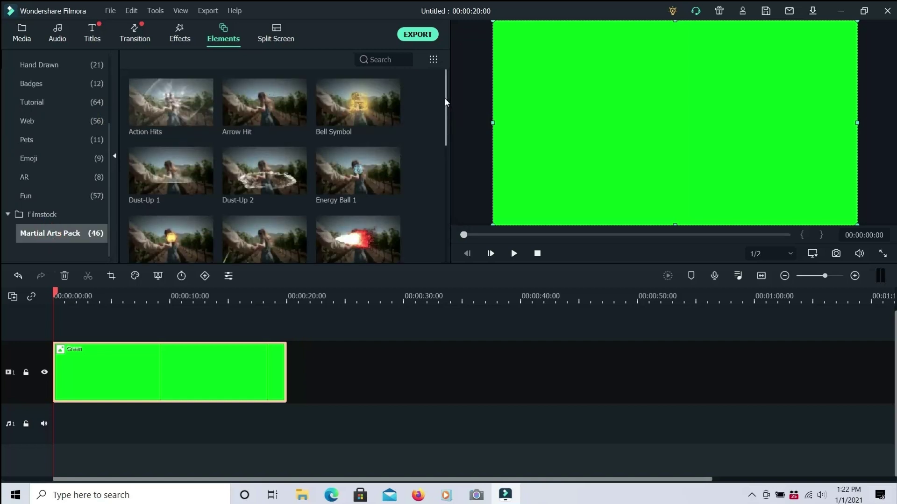
left_click_drag(444, 100, 445, 247)
mouse_move(148, 155)
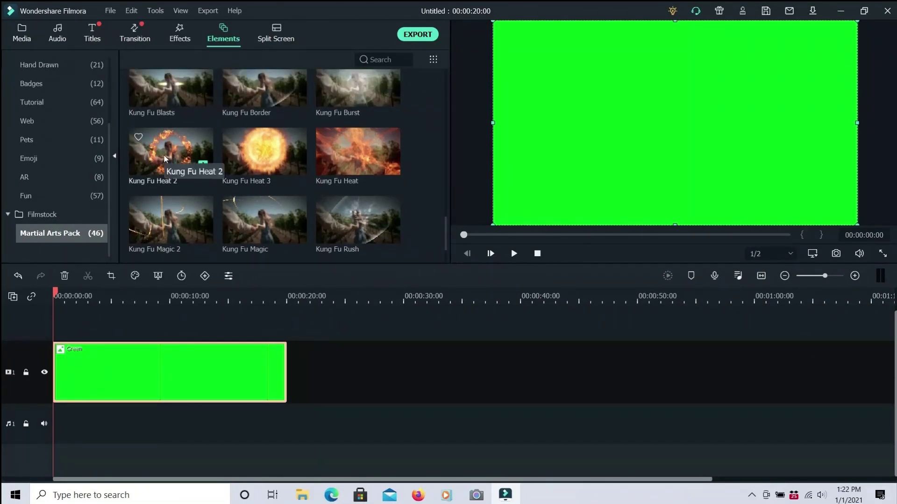
left_click_drag(163, 154, 64, 331)
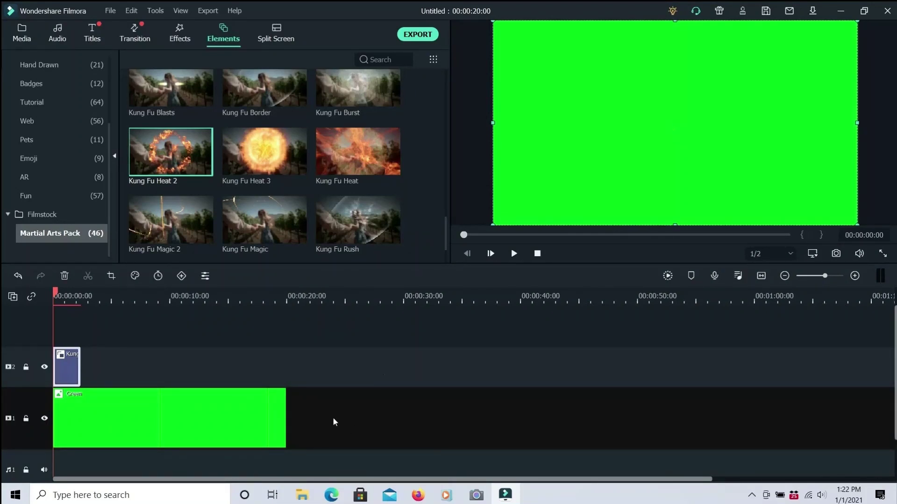
- Trim the end of the green clip to match the Kung Fu Heat 2 element's length and fit the timeline to the window
left_click(242, 418)
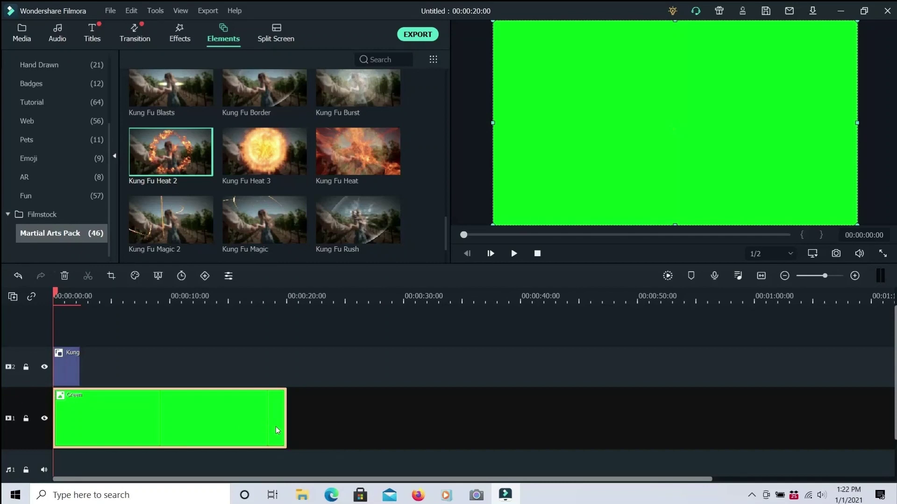
left_click_drag(286, 426, 79, 411)
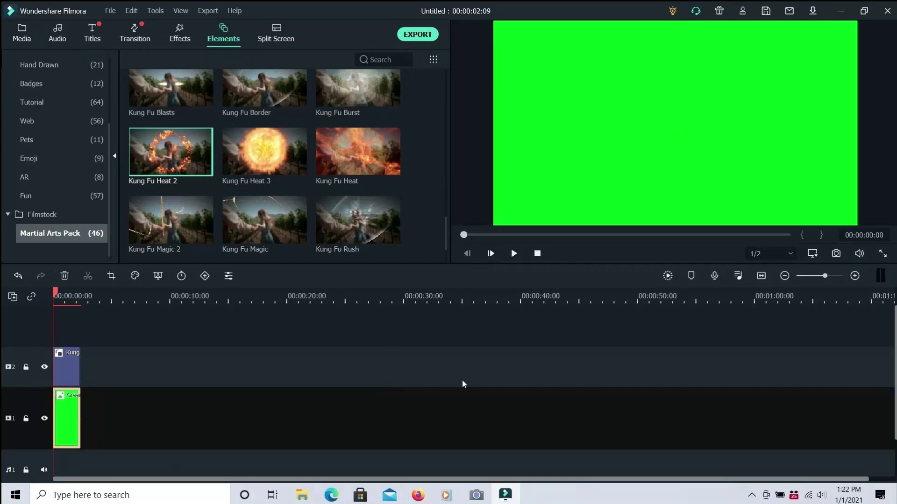
left_click(762, 276)
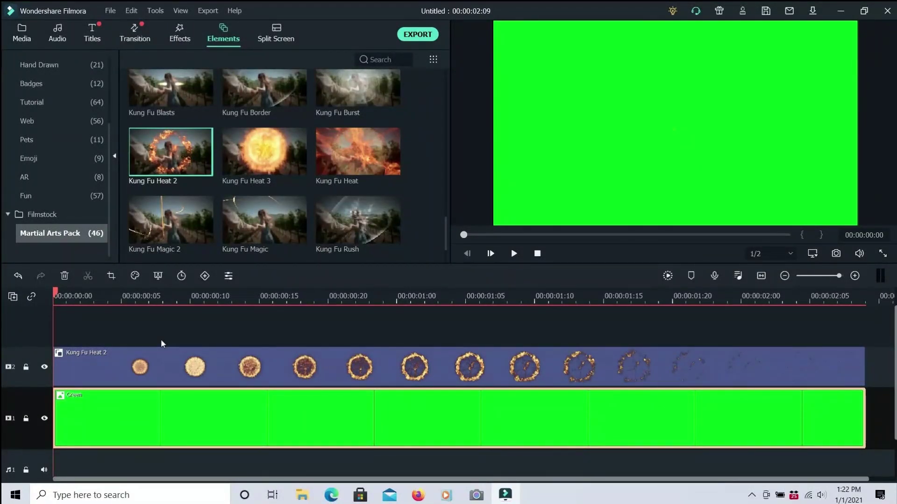
- Take a snapshot of the fully formed fire ring at 00:00:01:05
left_click_drag(56, 293, 462, 293)
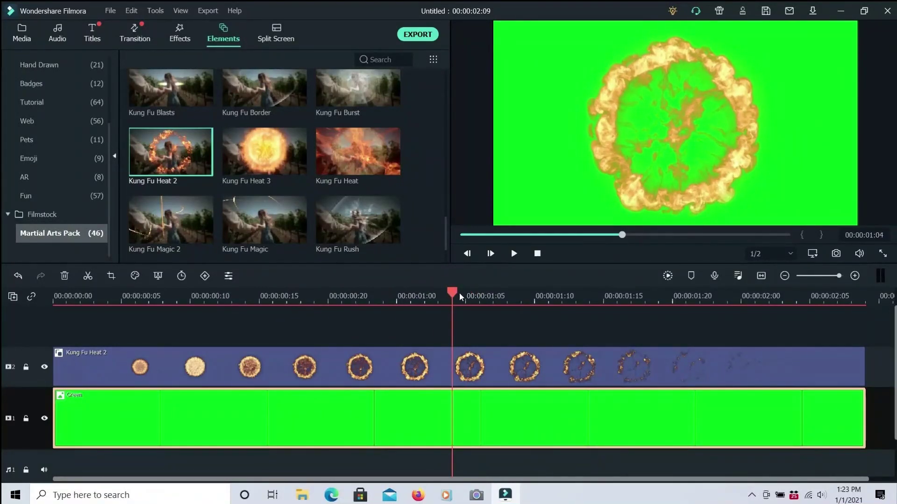
mouse_move(462, 293)
left_mouse_down()
mouse_move(471, 294)
mouse_move(465, 288)
left_mouse_up()
left_click_drag(450, 294, 466, 290)
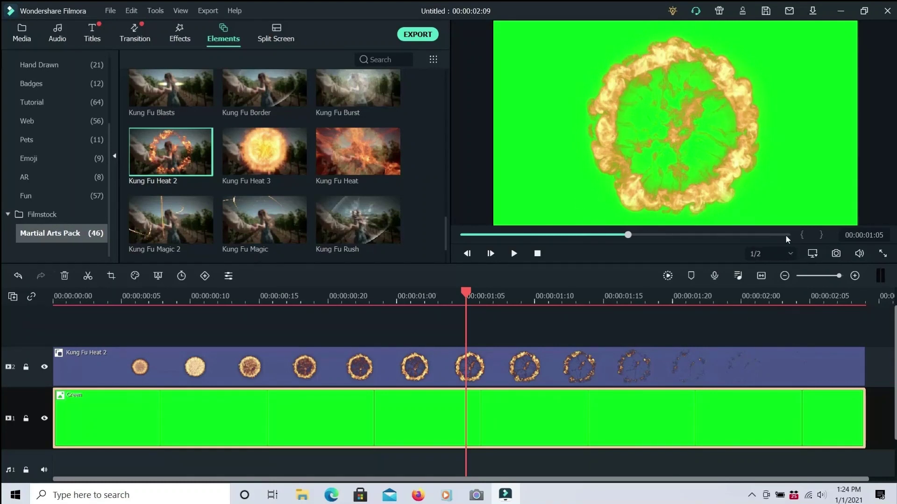
left_click(837, 254)
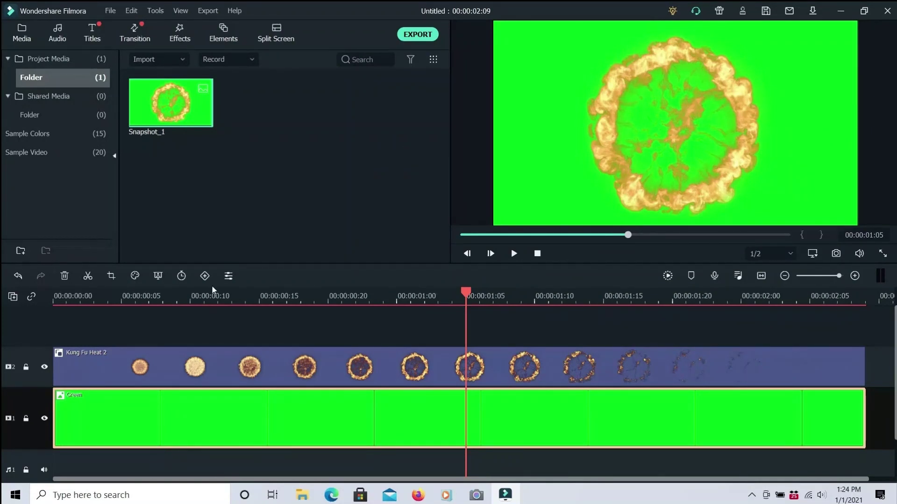
- Delete the Kung Fu Heat 2 element and the green clip from the timeline
left_click(222, 365)
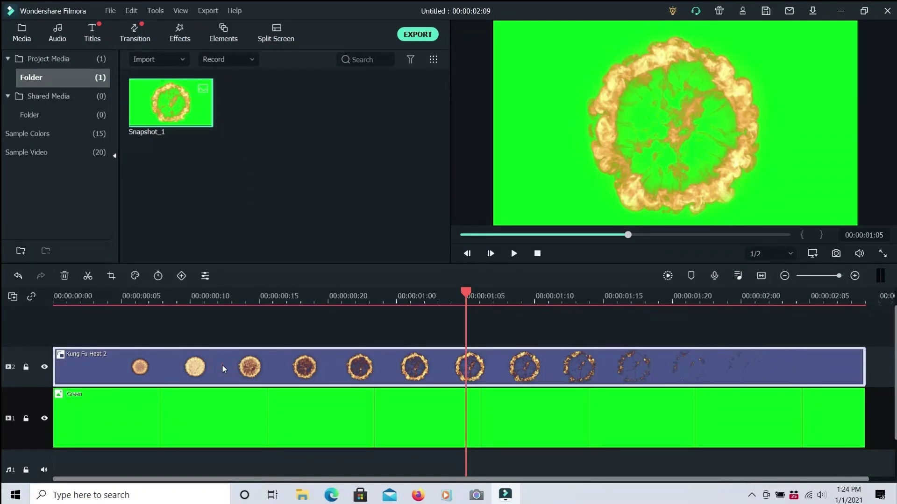
key("Delete")
left_click(231, 412)
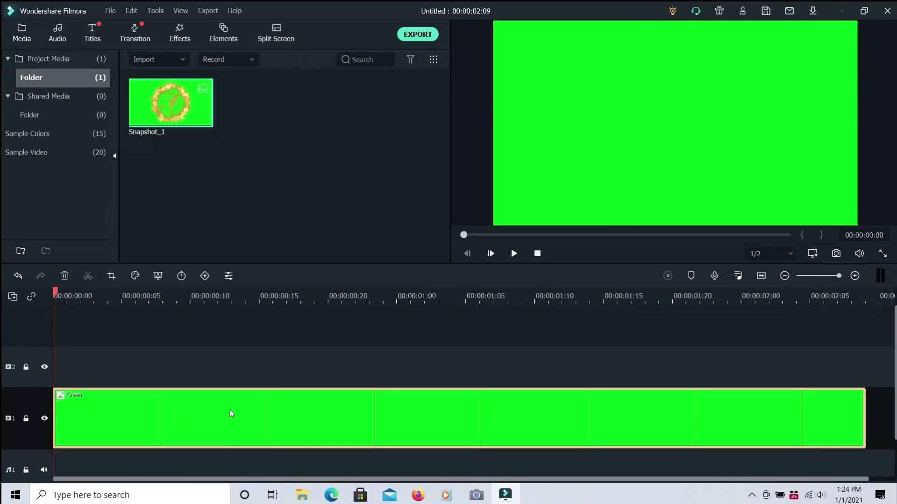
key("Delete")
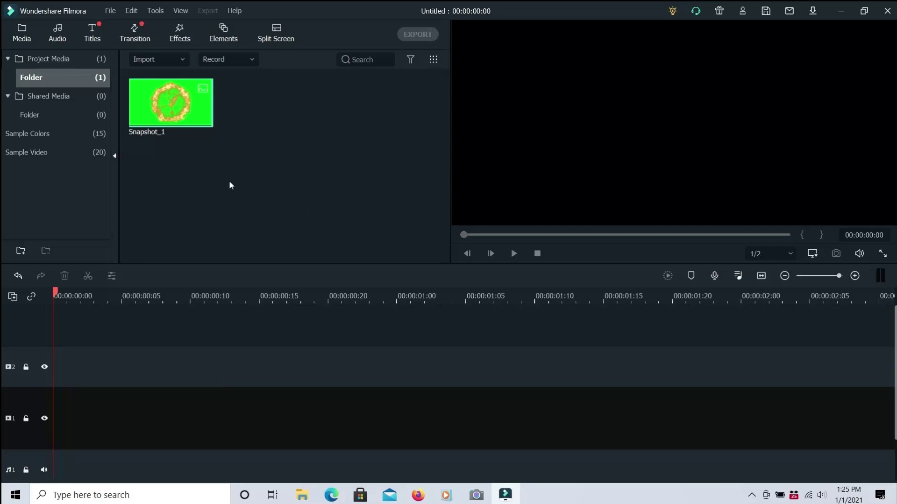
- Import FinalBackgrounds.mp4, place it at the start of the first video track and fit the timeline to the window
left_click(144, 59)
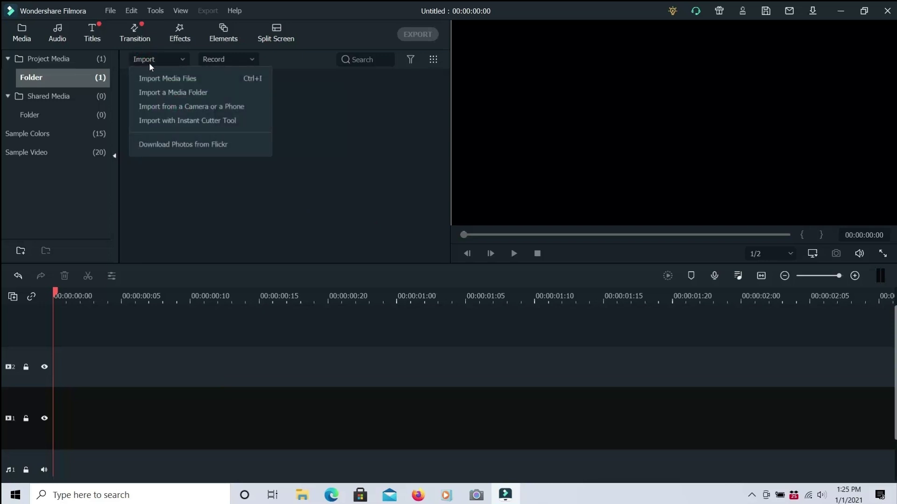
left_click(155, 79)
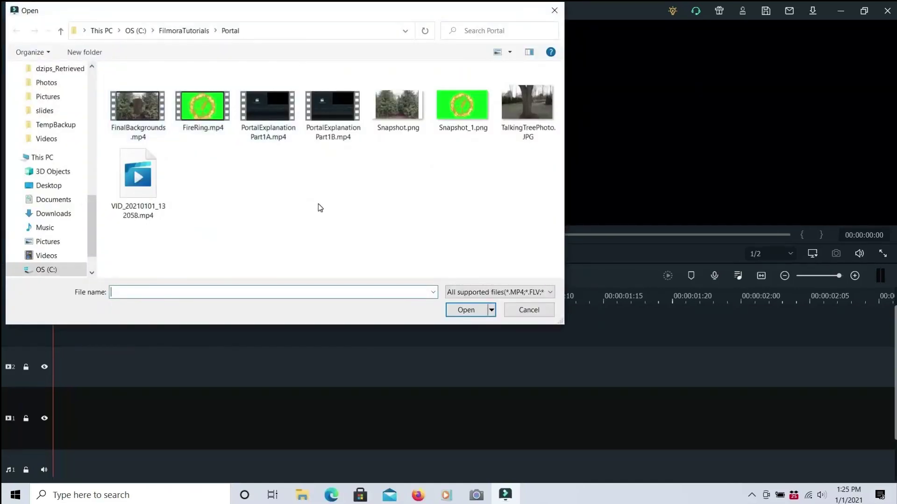
double_click(148, 107)
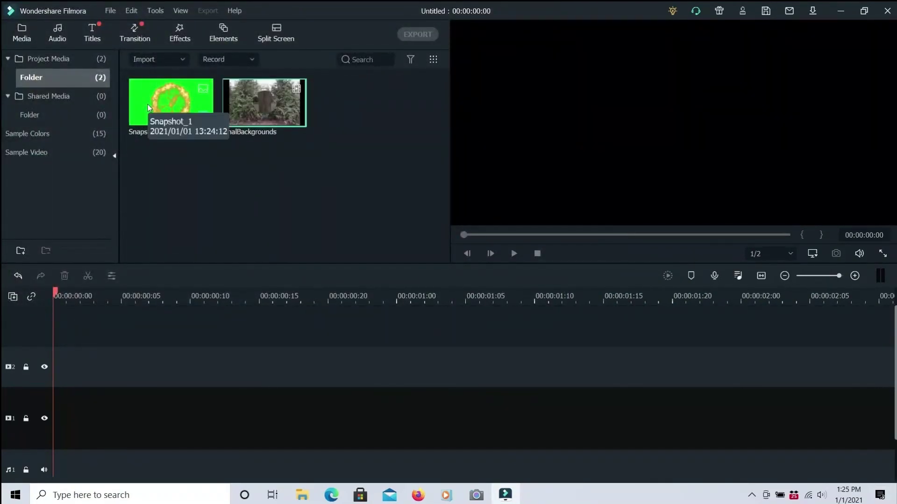
left_click_drag(239, 103, 52, 421)
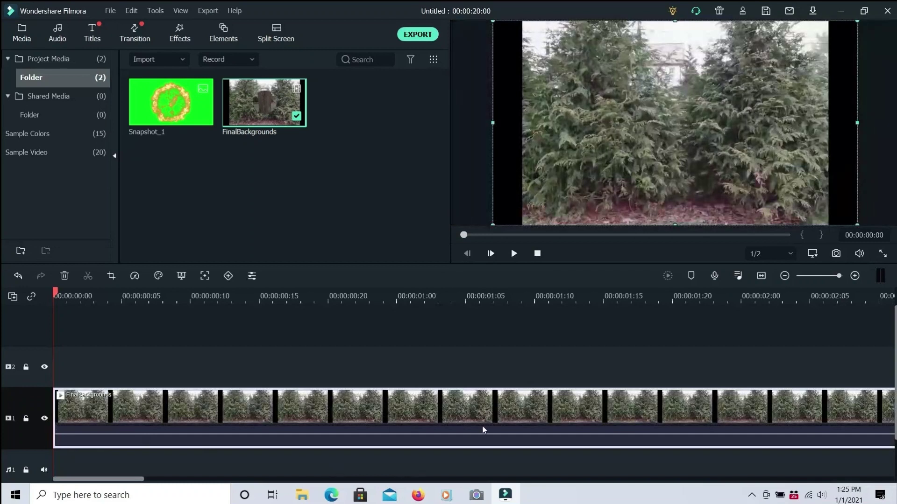
left_click(761, 276)
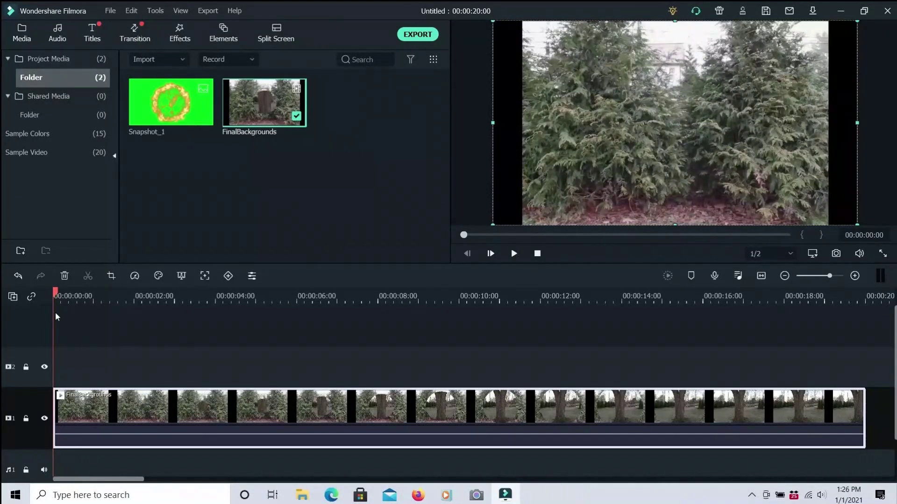
- Place Snapshot_1 at the start of the second video track and extend it to the end of the FinalBackgrounds clip
mouse_move(56, 293)
left_mouse_down()
mouse_move(376, 299)
mouse_move(611, 268)
mouse_move(684, 281)
mouse_move(614, 275)
mouse_move(500, 292)
mouse_move(340, 297)
mouse_move(181, 285)
mouse_move(53, 291)
left_mouse_up()
left_click(220, 138)
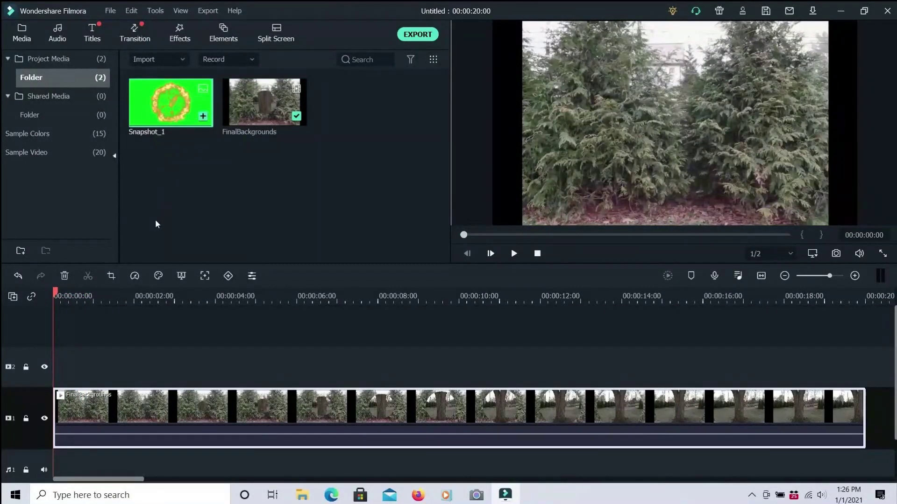
left_click_drag(200, 98, 60, 370)
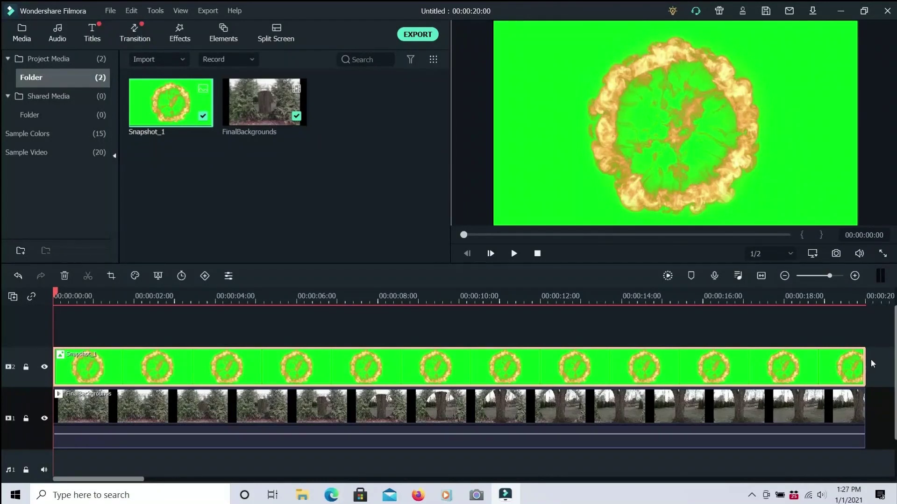
mouse_move(865, 359)
left_mouse_down()
mouse_move(737, 356)
mouse_move(866, 357)
left_mouse_up()
- Apply a green screen chroma key to Snapshot_1 by sampling its green background, checking the matte with the alpha channel view
right_click(401, 369)
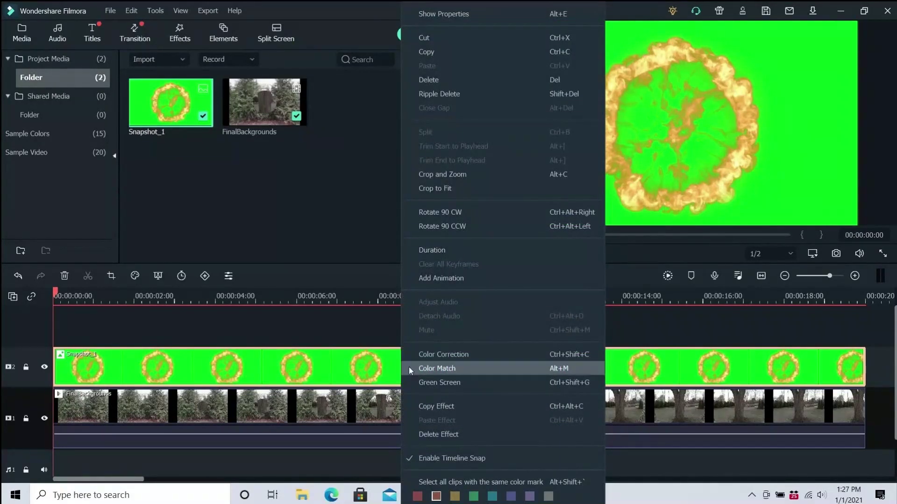
left_click(427, 381)
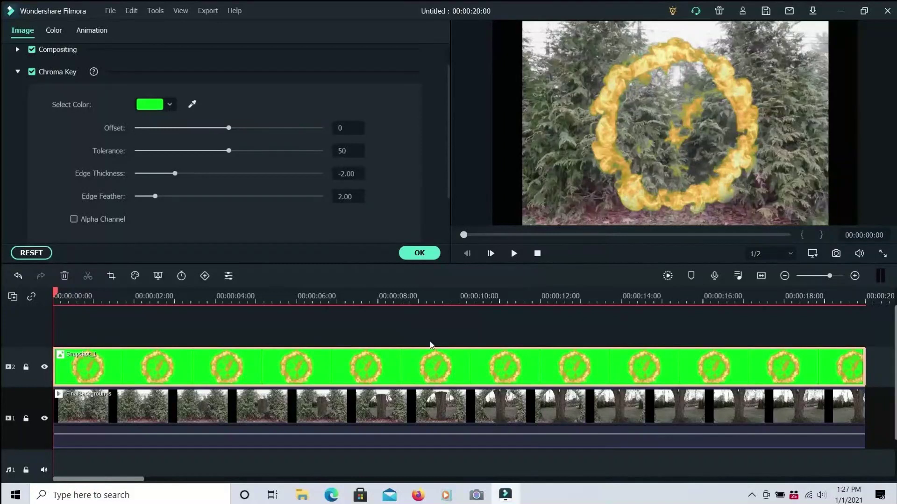
left_click(191, 105)
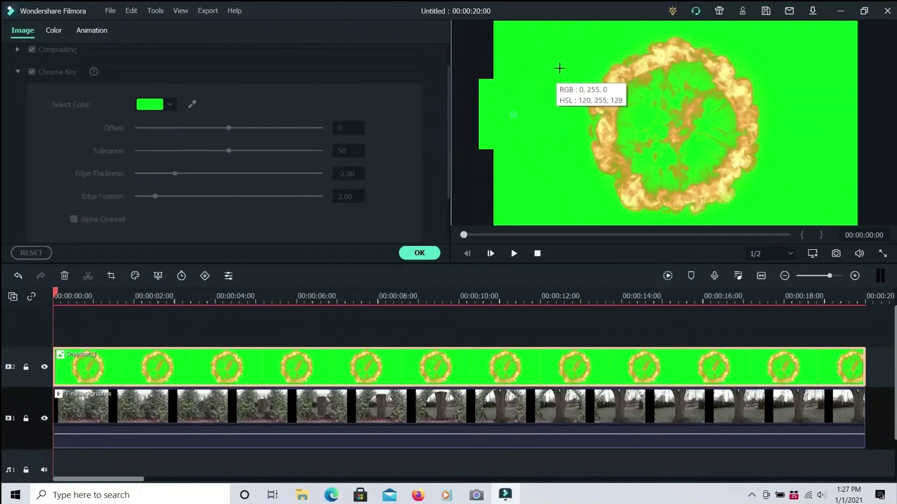
left_click(575, 55)
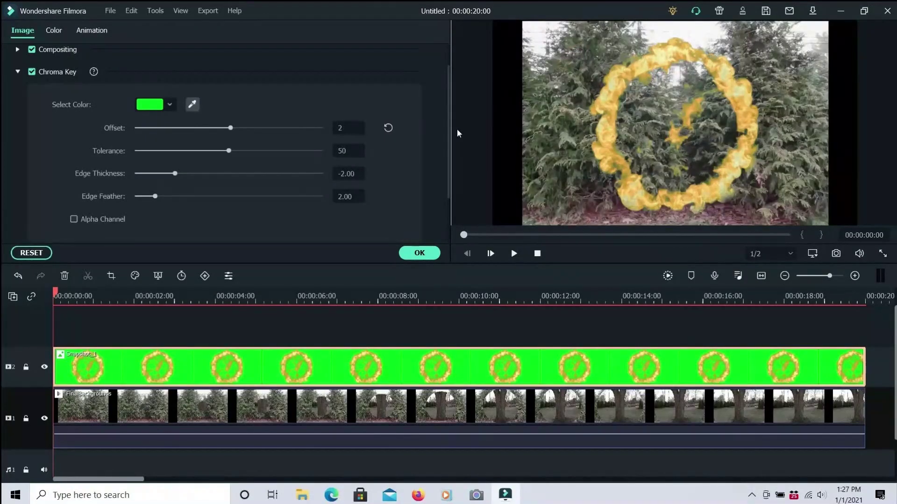
left_click(74, 220)
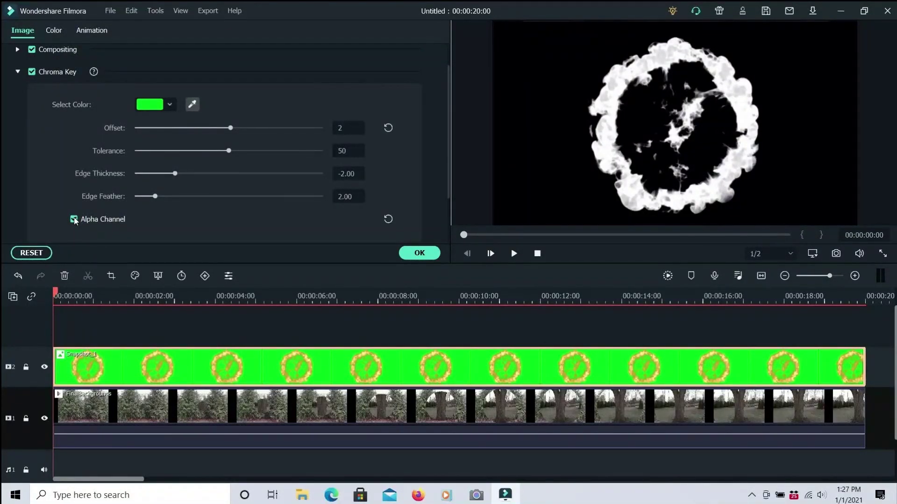
left_click(74, 219)
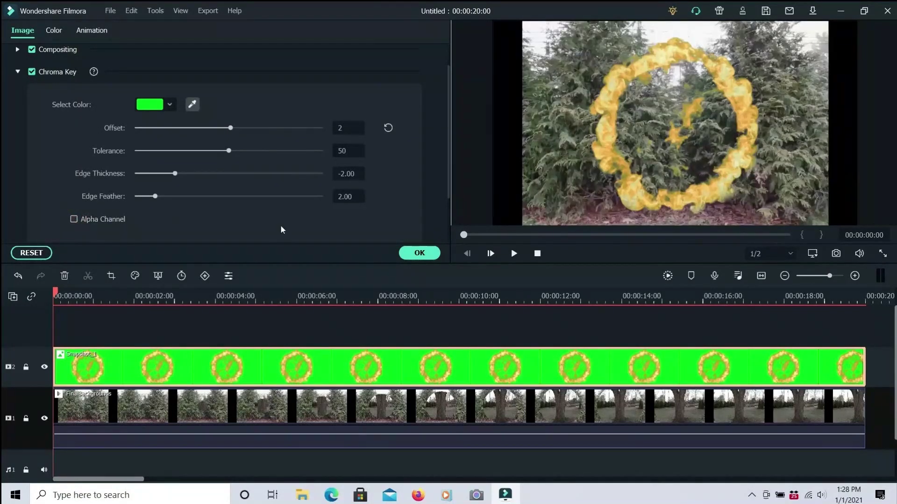
left_click(416, 254)
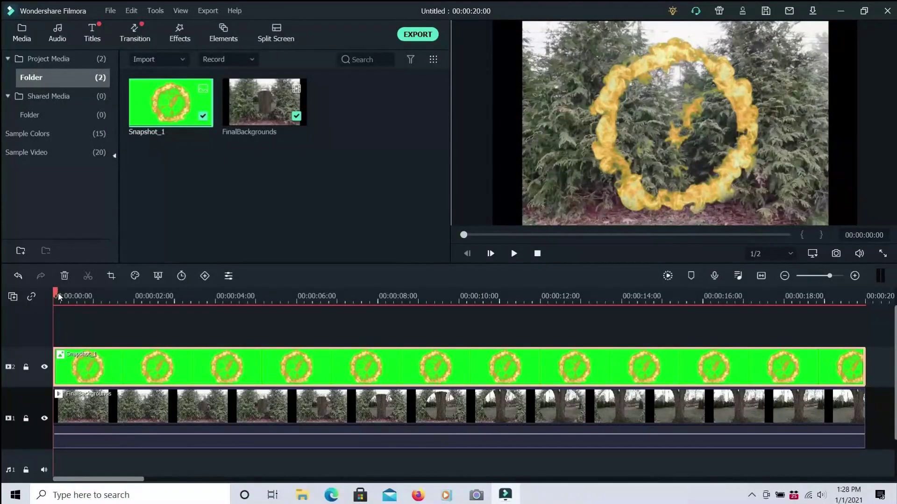
- Add a custom animation keyframe to the Snapshot_1 clip at 00:00:14:17 with its scale set to 216.56%
left_click_drag(57, 297, 82, 283)
left_click_drag(57, 292, 650, 202)
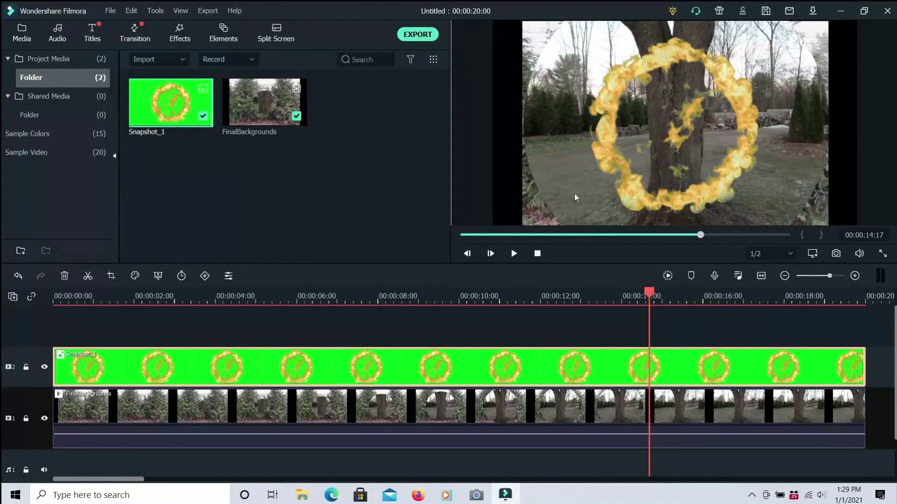
double_click(395, 366)
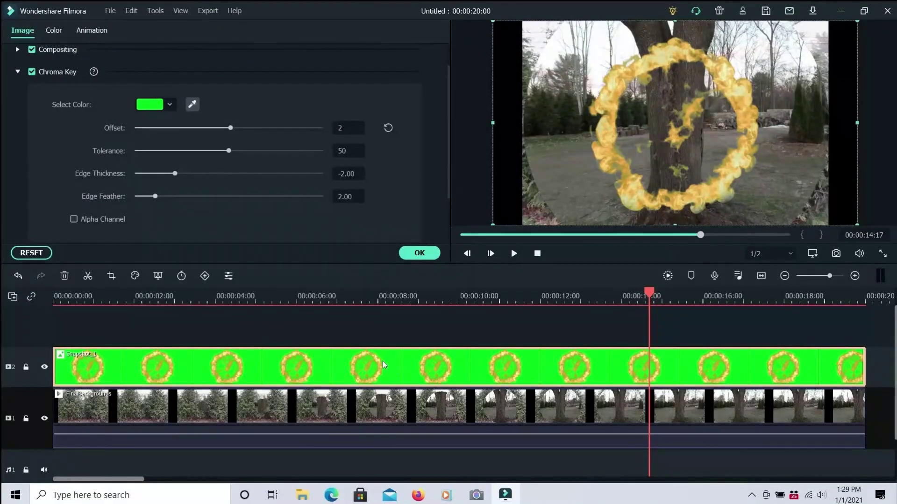
left_click(18, 73)
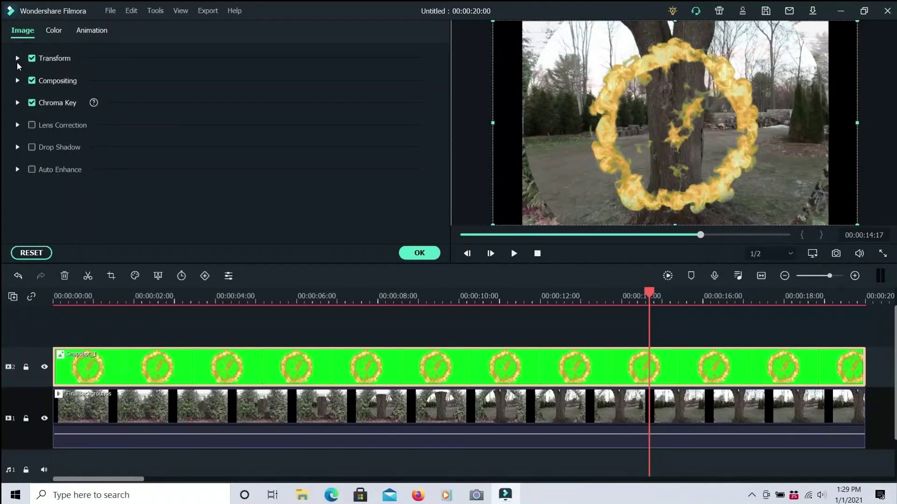
left_click(18, 59)
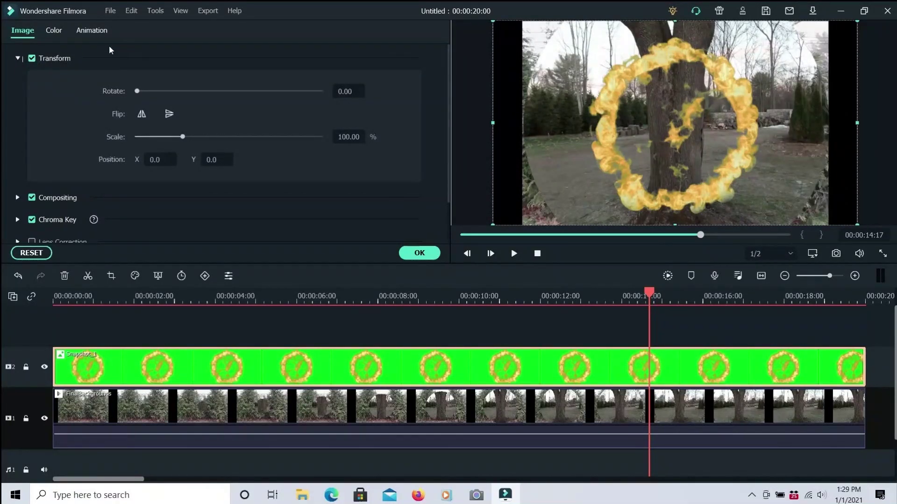
left_click(93, 31)
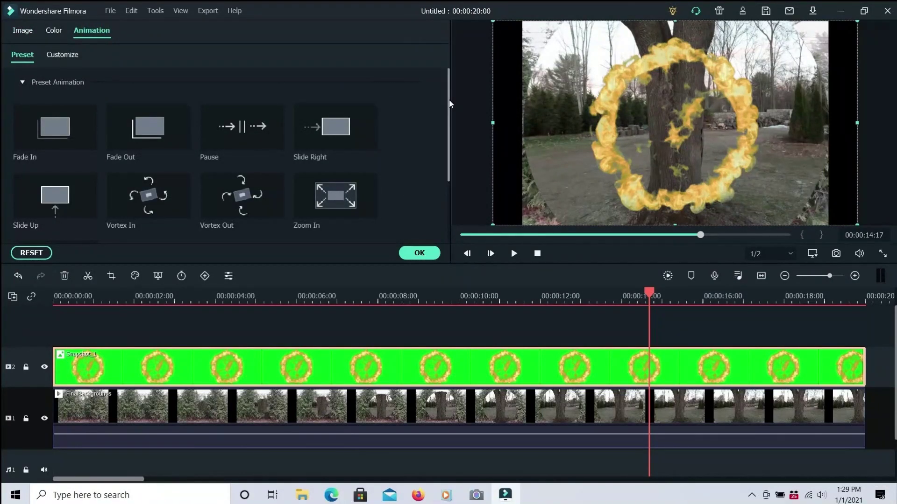
left_click_drag(449, 100, 458, 189)
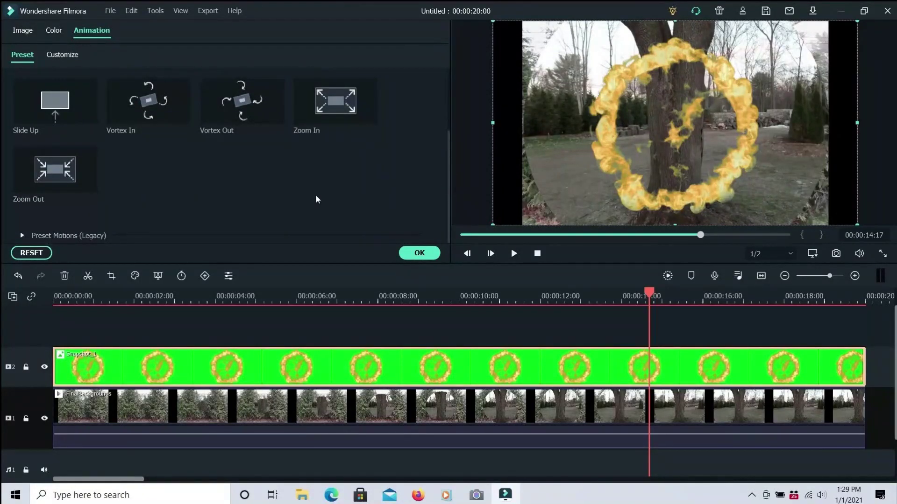
left_click(61, 55)
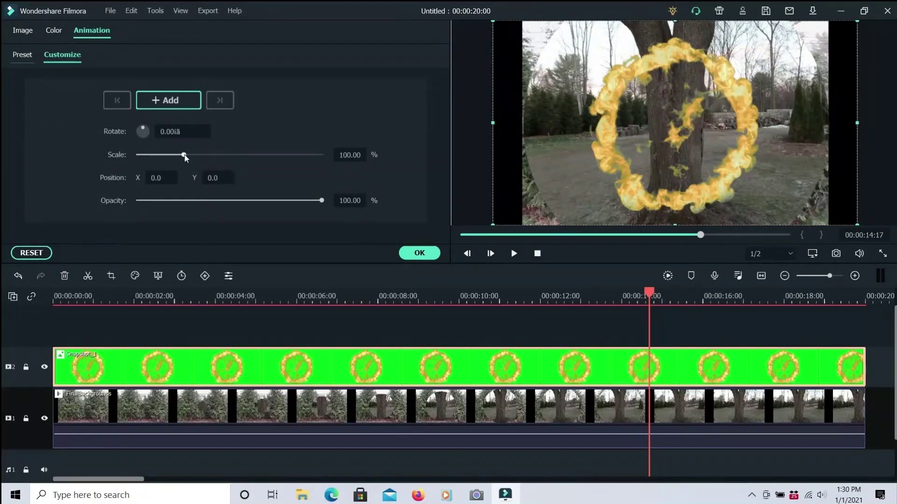
left_click_drag(185, 157, 239, 150)
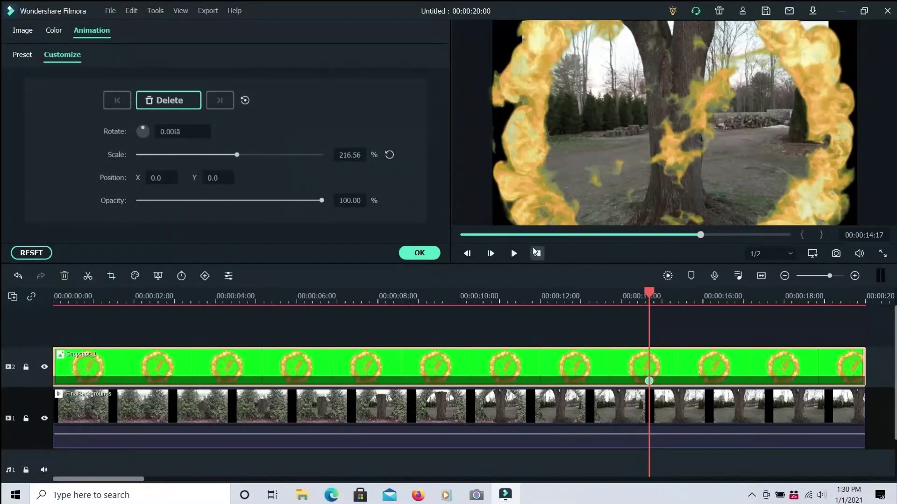
- Add a keyframe at the start of the Snapshot_1 clip with its scale set to 0% and accept the animation
left_click_drag(649, 294, 50, 273)
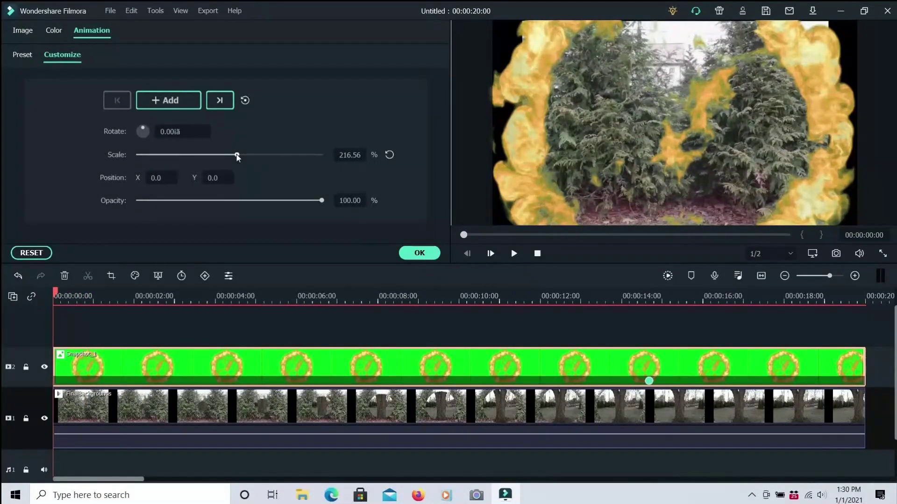
left_click_drag(237, 157, 121, 157)
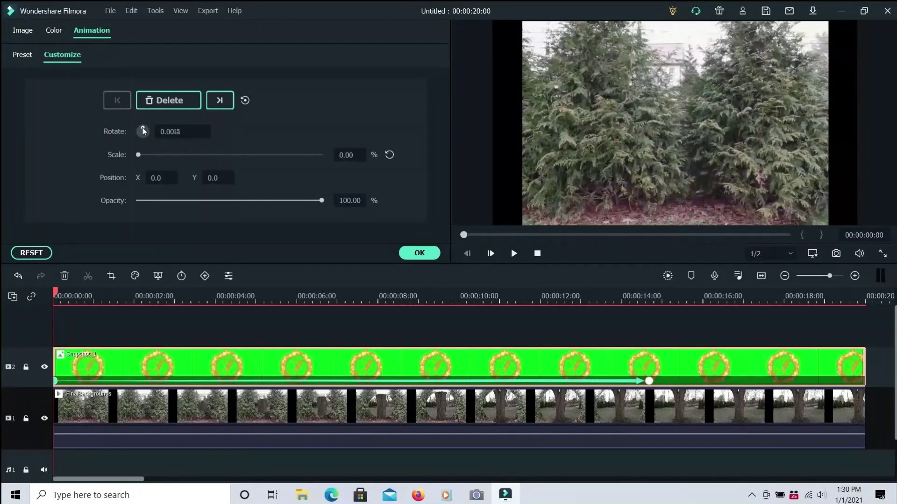
mouse_move(144, 131)
left_mouse_down()
mouse_move(150, 141)
mouse_move(133, 136)
mouse_move(142, 122)
mouse_move(156, 136)
mouse_move(133, 141)
mouse_move(135, 122)
mouse_move(154, 146)
mouse_move(131, 134)
left_mouse_up()
left_click(411, 254)
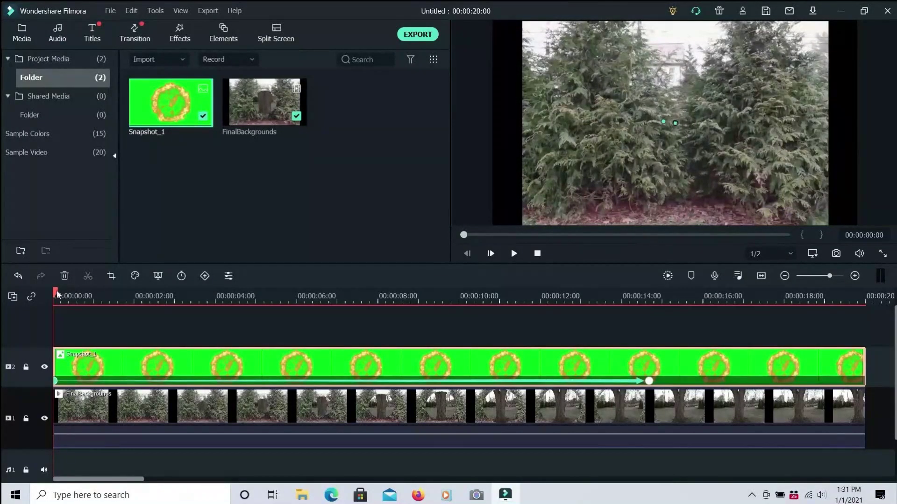
- Preview the growing ring, and add another custom animation keyframe to Snapshot_1 at 00:00:15:00
left_click_drag(57, 290, 654, 187)
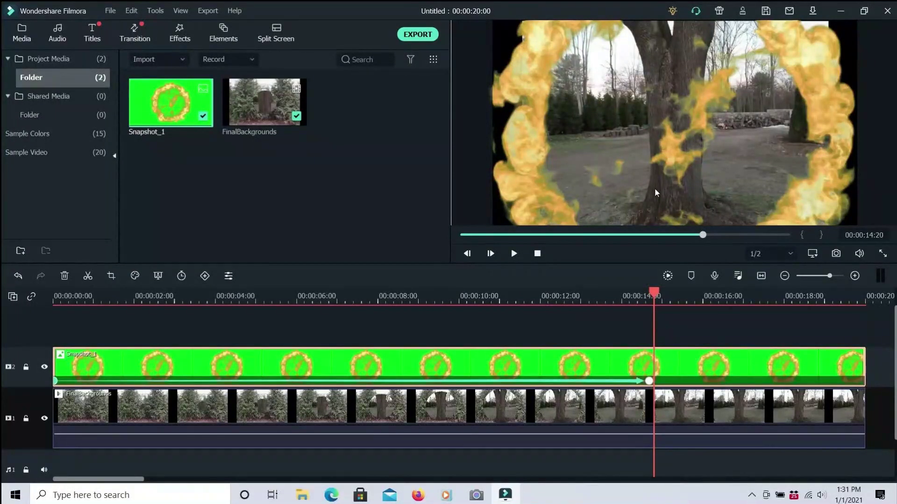
left_click_drag(654, 188, 665, 292)
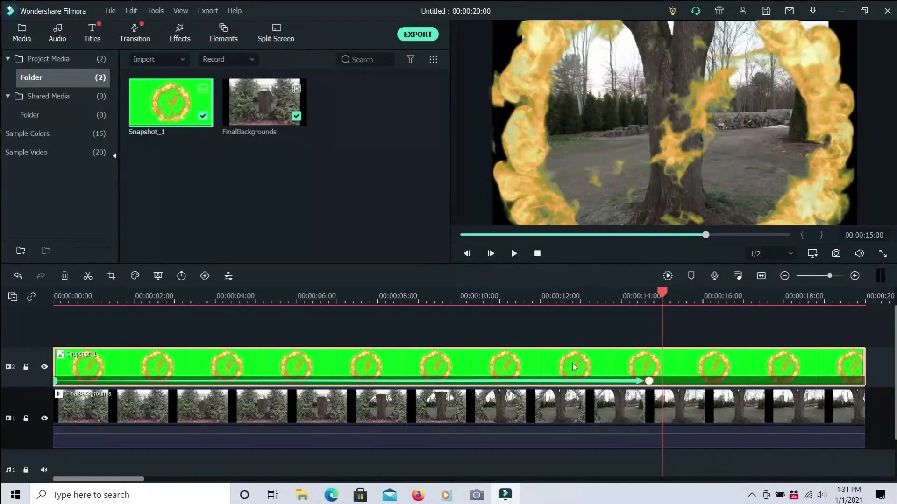
double_click(599, 361)
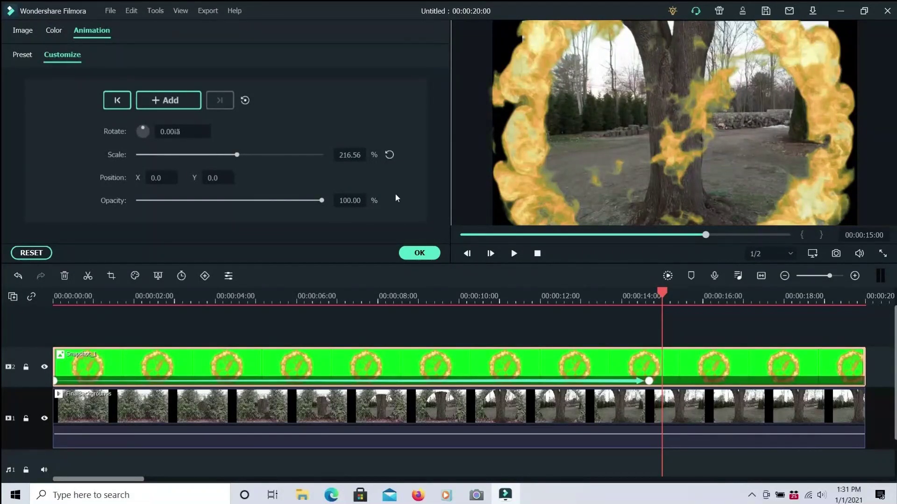
left_click(171, 104)
- Fade out the ring with a keyframe on the last frame, 00:00:19:24, setting opacity to 0%, and accept the animation
left_click_drag(671, 290, 860, 287)
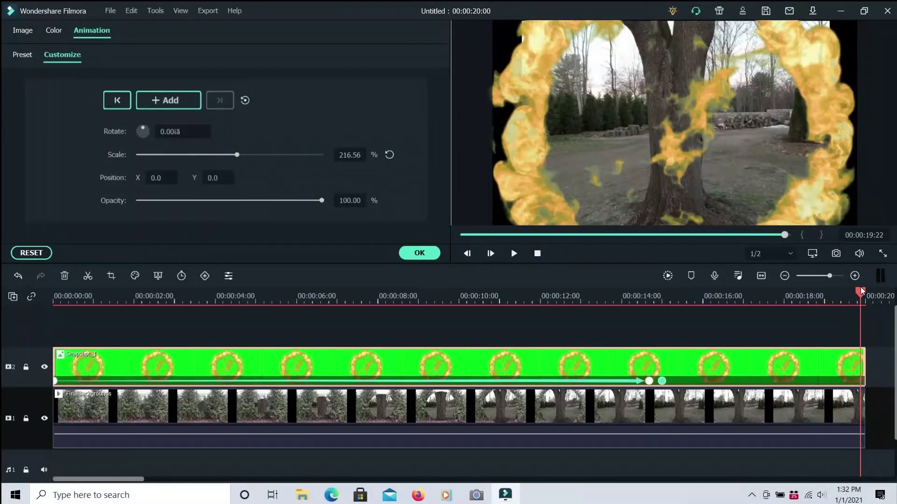
left_click(490, 253)
left_click(490, 254)
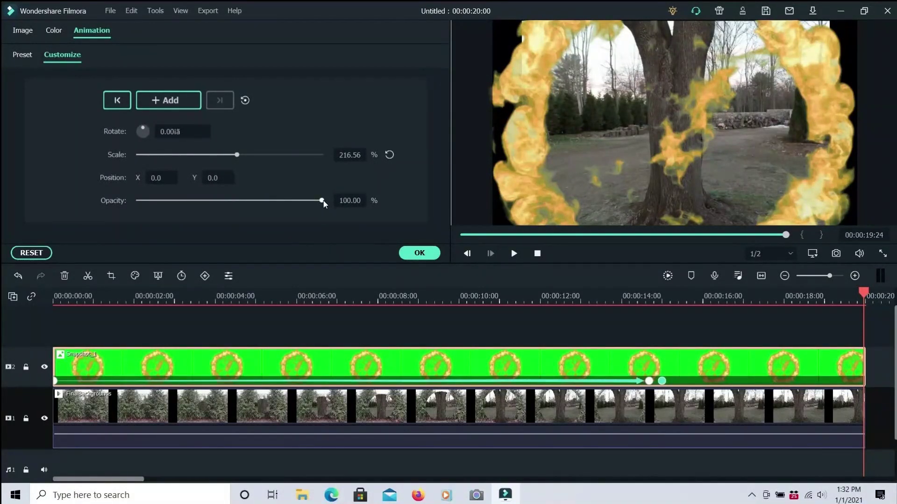
left_click_drag(322, 200, 134, 209)
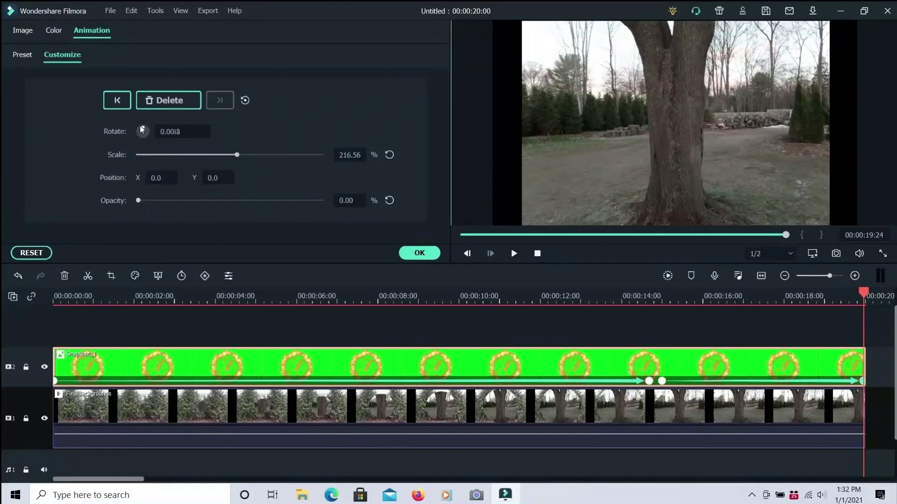
mouse_move(145, 125)
left_mouse_down()
mouse_move(138, 133)
mouse_move(150, 140)
mouse_move(150, 120)
left_mouse_up()
left_click_drag(149, 120, 143, 118)
left_click(417, 259)
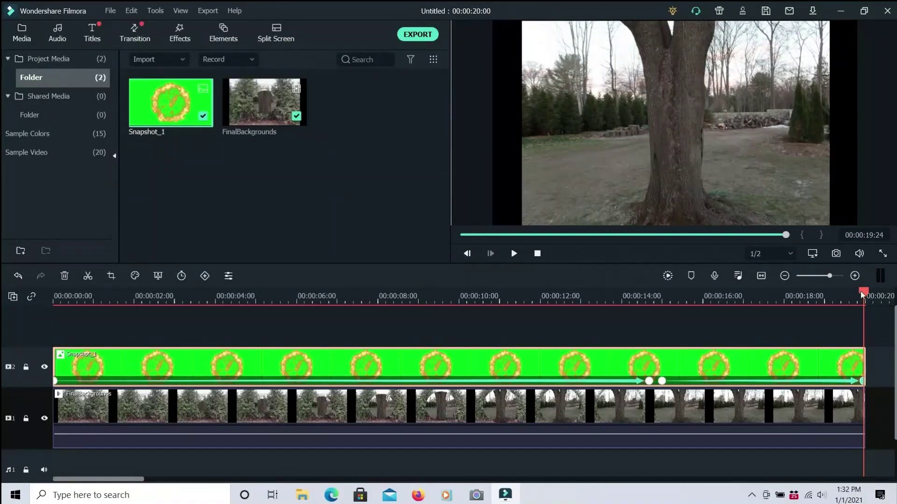
left_click_drag(864, 292, 858, 254)
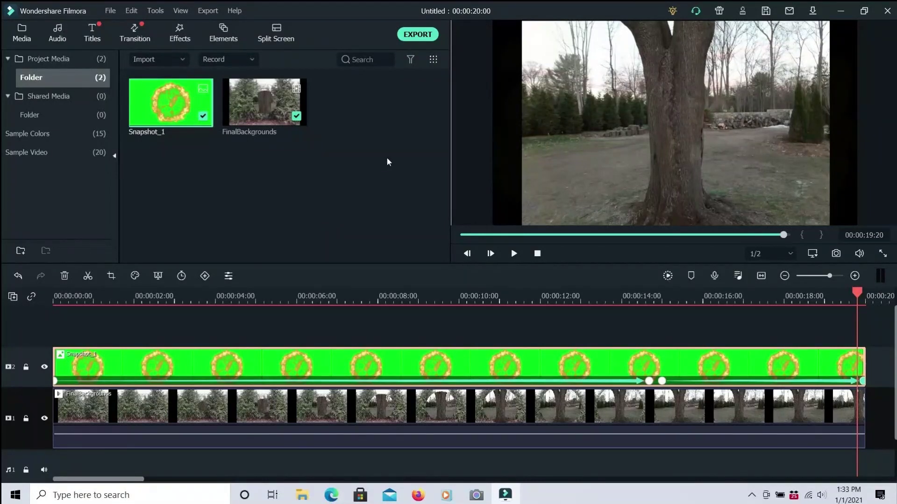
- Export the project as an MP4 file named FinalWithFireRing to the C:/FilmoraTutorials/Portal folder
left_click(412, 34)
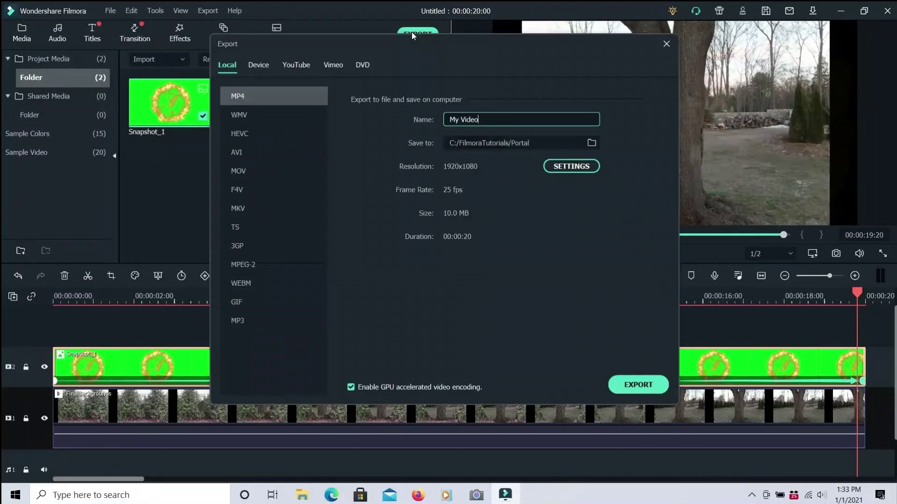
key("BackSpace")
key("BackSpace")
key("BackSpace")
key("BackSpace")
key("BackSpace")
key("BackSpace")
key("BackSpace")
key("BackSpace")
type("FinalWithFireRing")
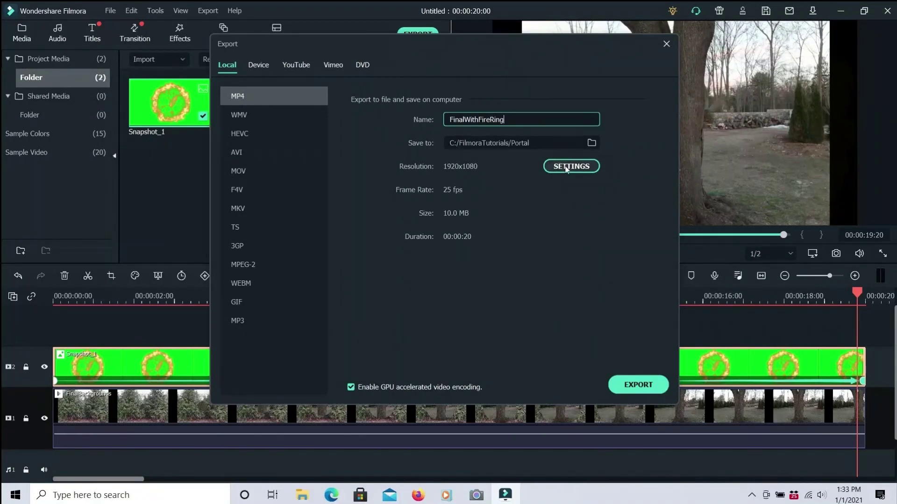
left_click(639, 385)
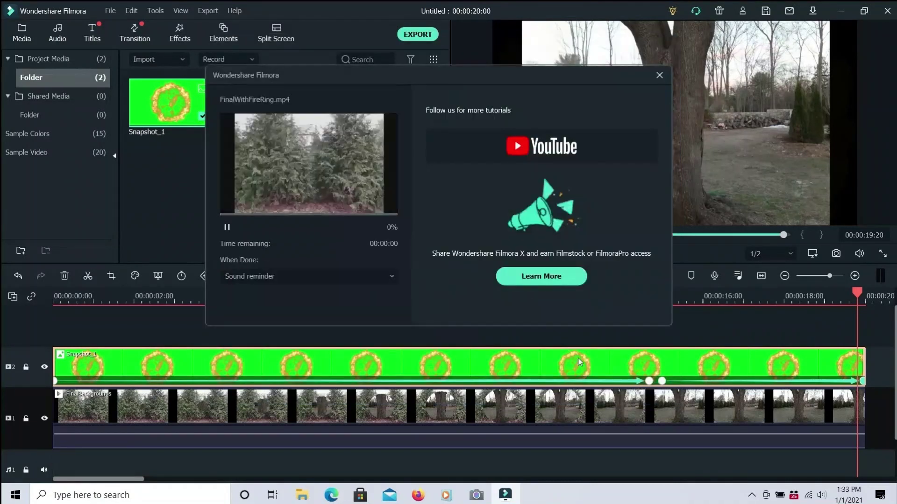